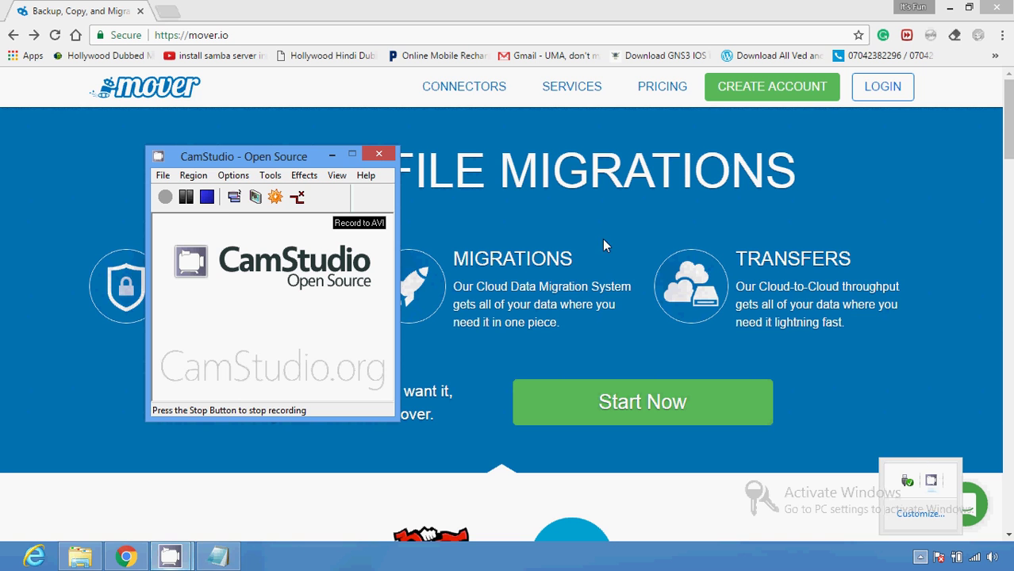
Log in to Mover and scroll the Step 1 source list down to Google Drive
left_click(334, 155)
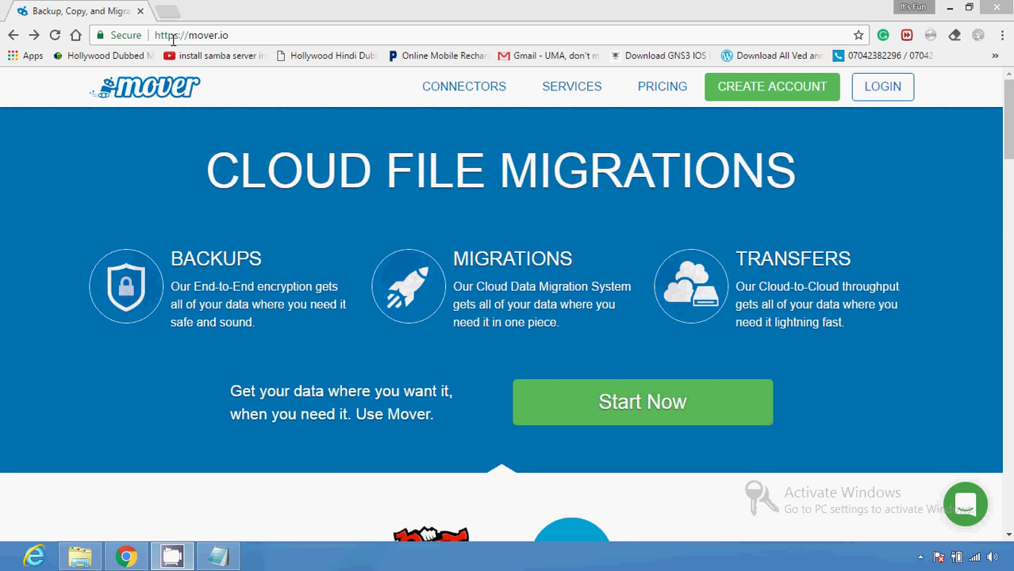
left_click(883, 89)
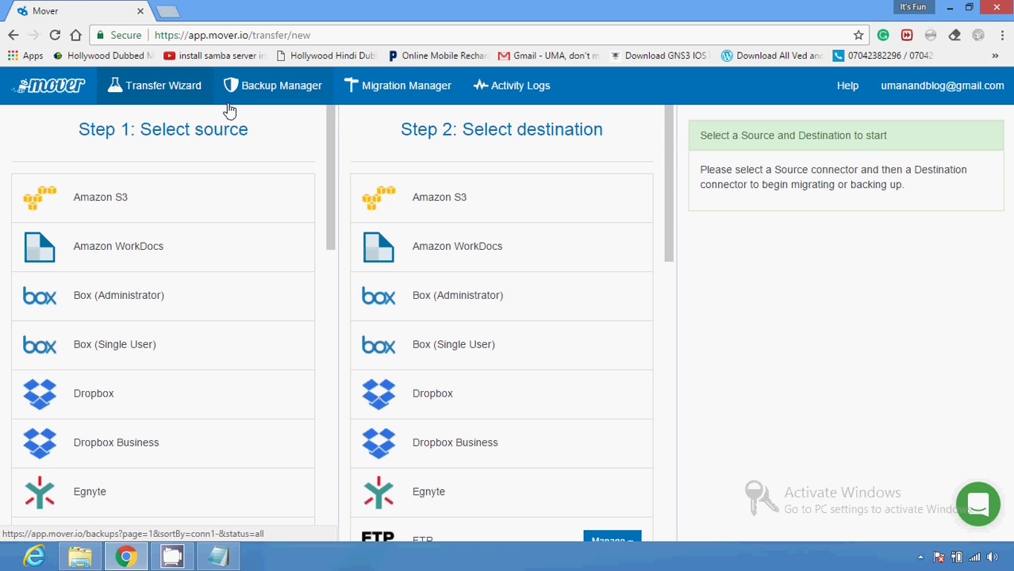
left_click_drag(331, 161, 329, 162)
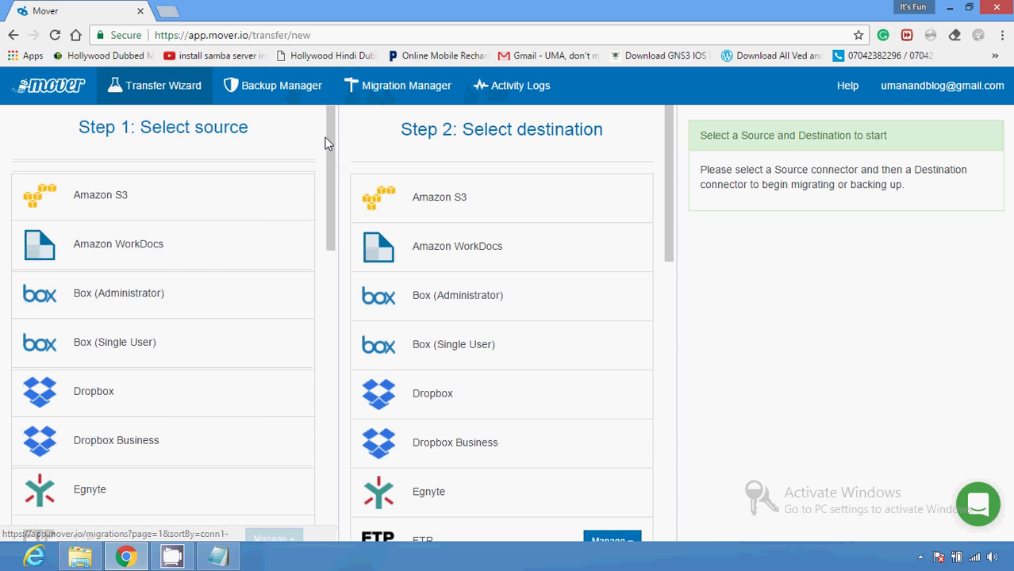
scroll(322, 209, "down", 3)
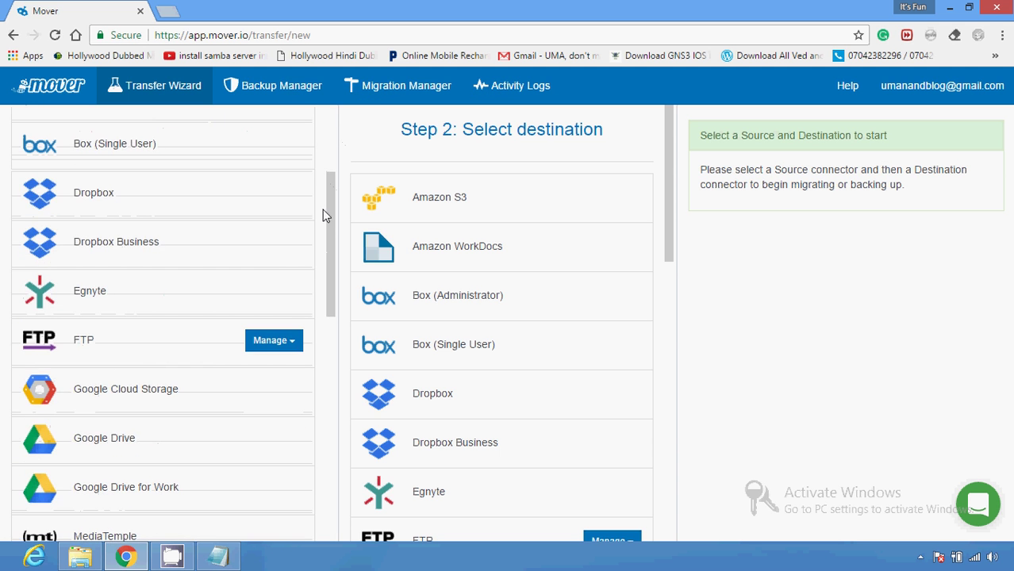
scroll(319, 258, "down", 3)
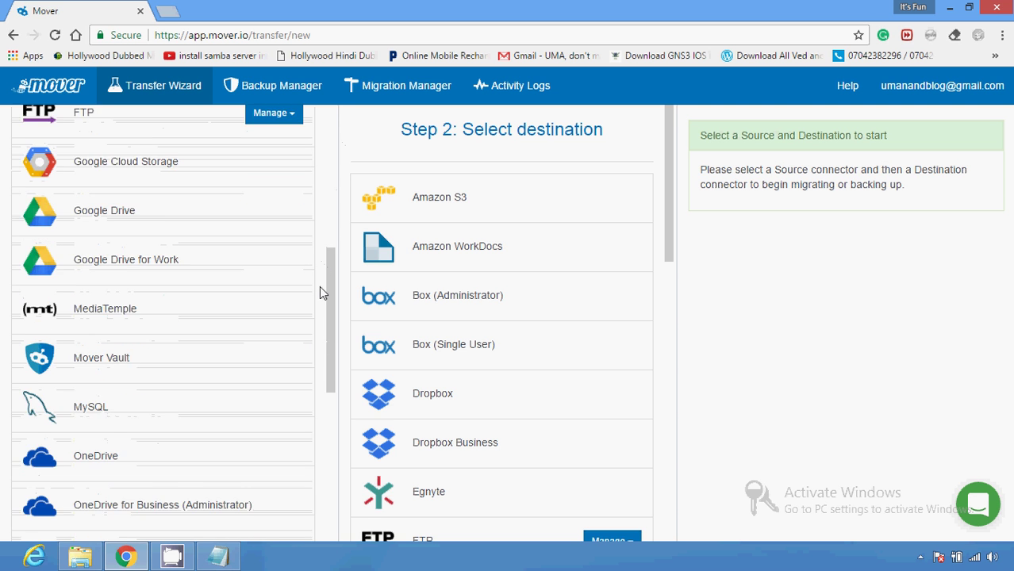
scroll(320, 270, "up", 2)
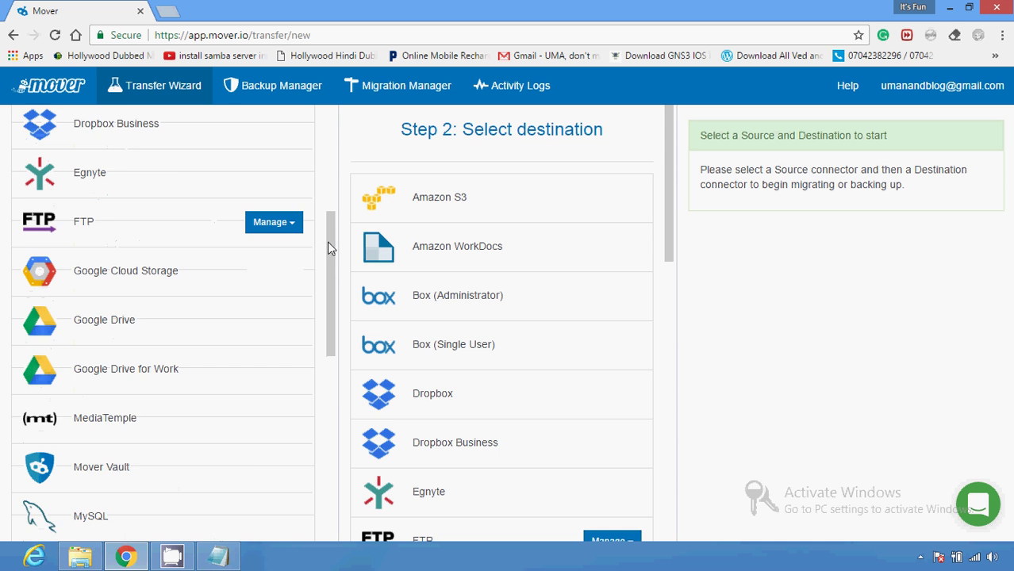
left_click_drag(330, 241, 325, 293)
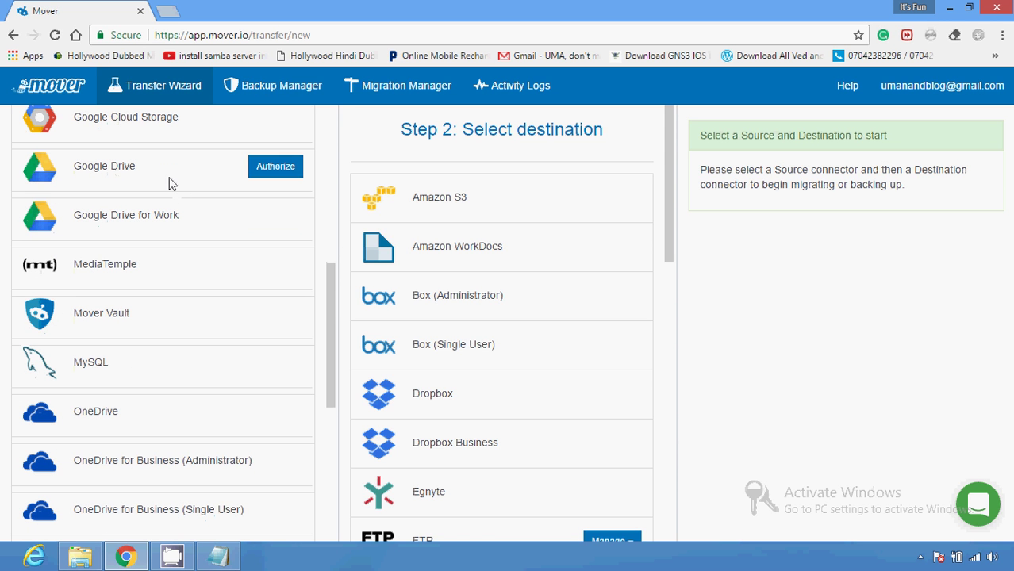
Authorize the Google Drive source connector and allow Mover access to its files
left_click(265, 177)
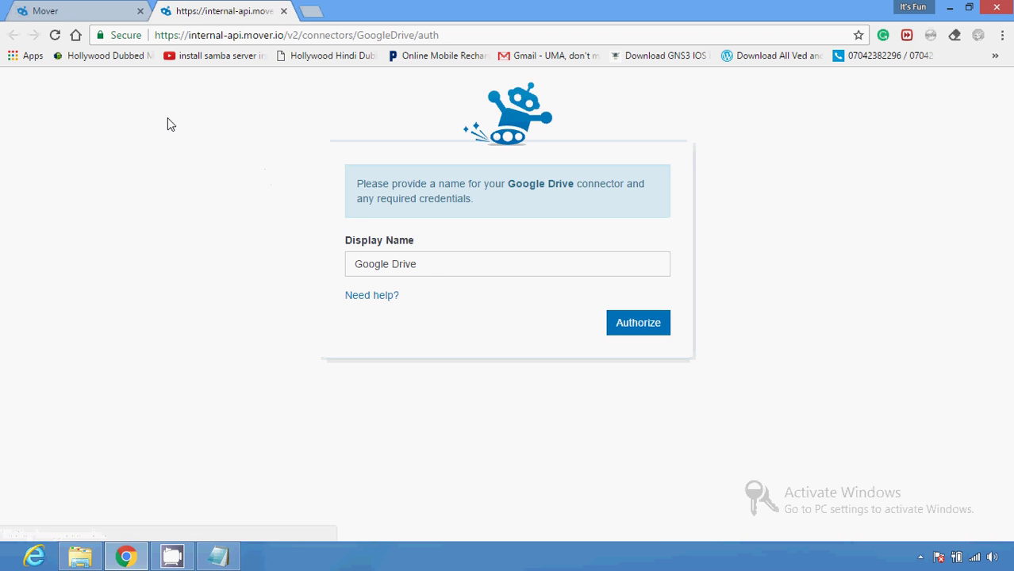
left_click(640, 338)
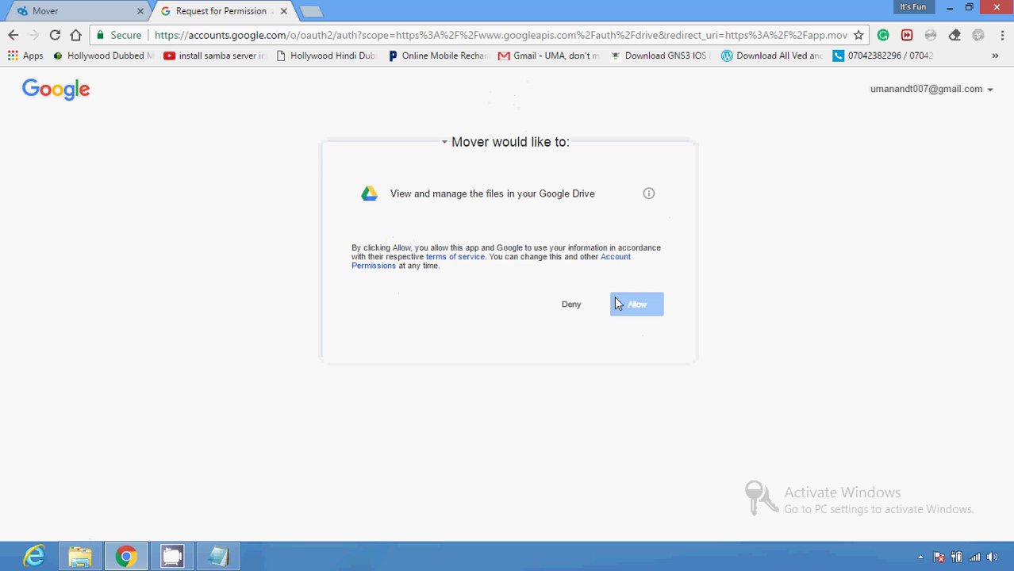
left_click(631, 313)
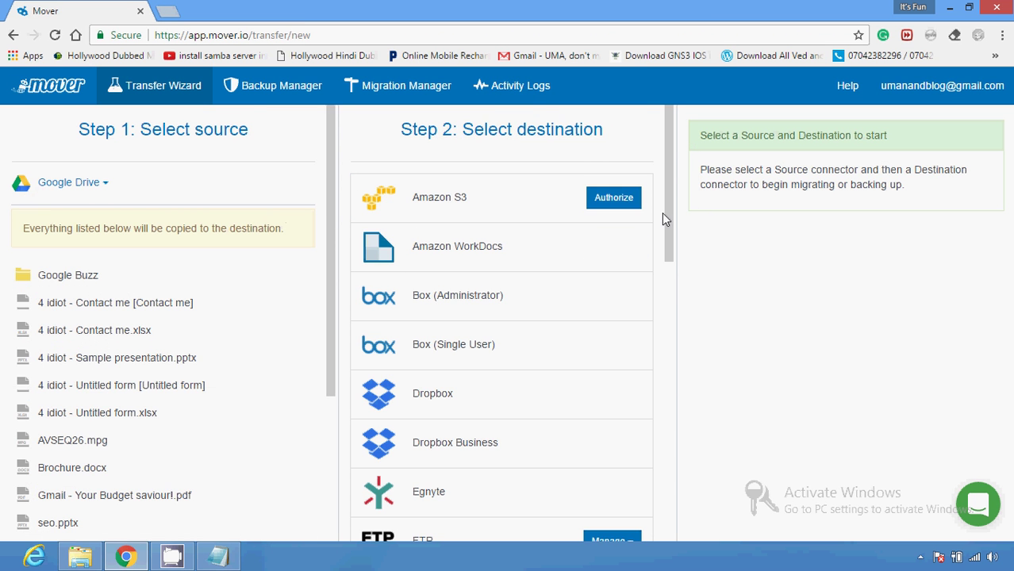
left_click_drag(668, 199, 670, 329)
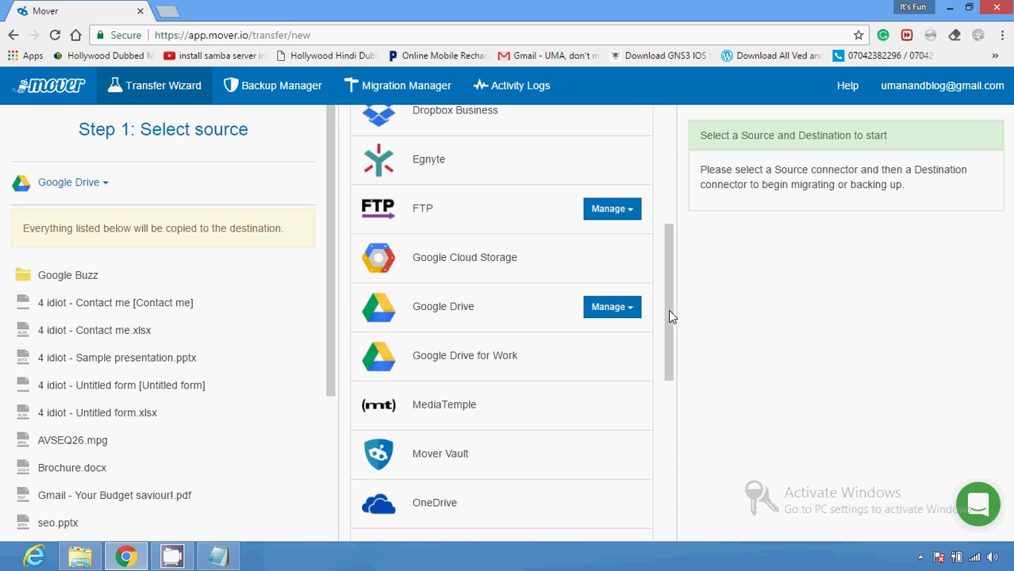
scroll(669, 321, "down", 1)
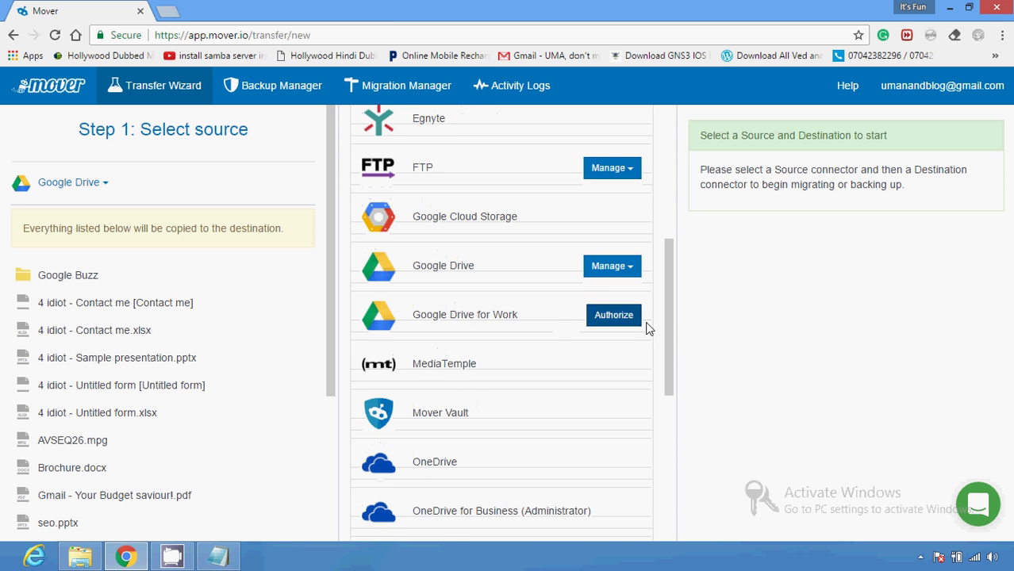
left_click_drag(669, 315, 679, 143)
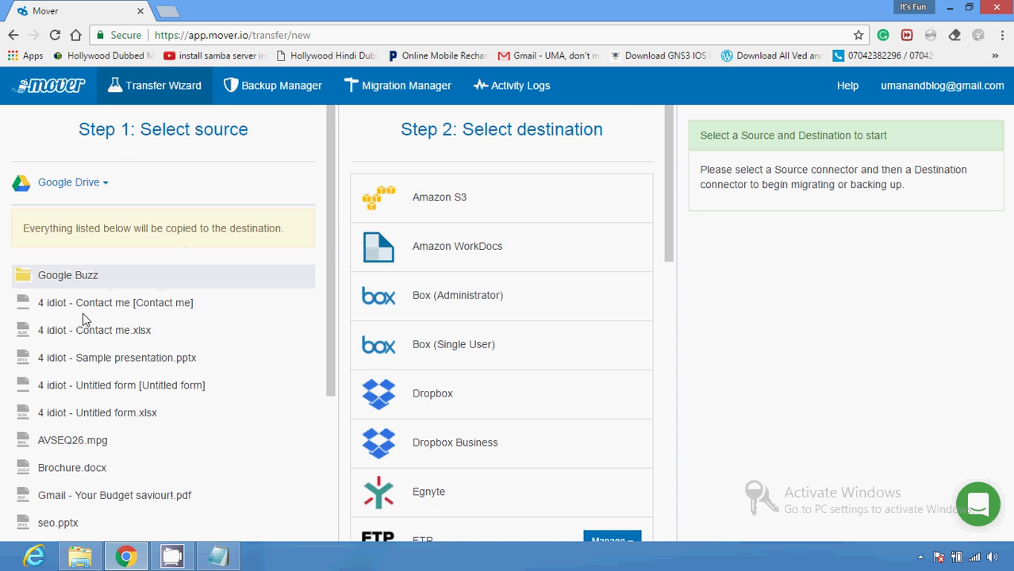
left_click_drag(330, 223, 331, 294)
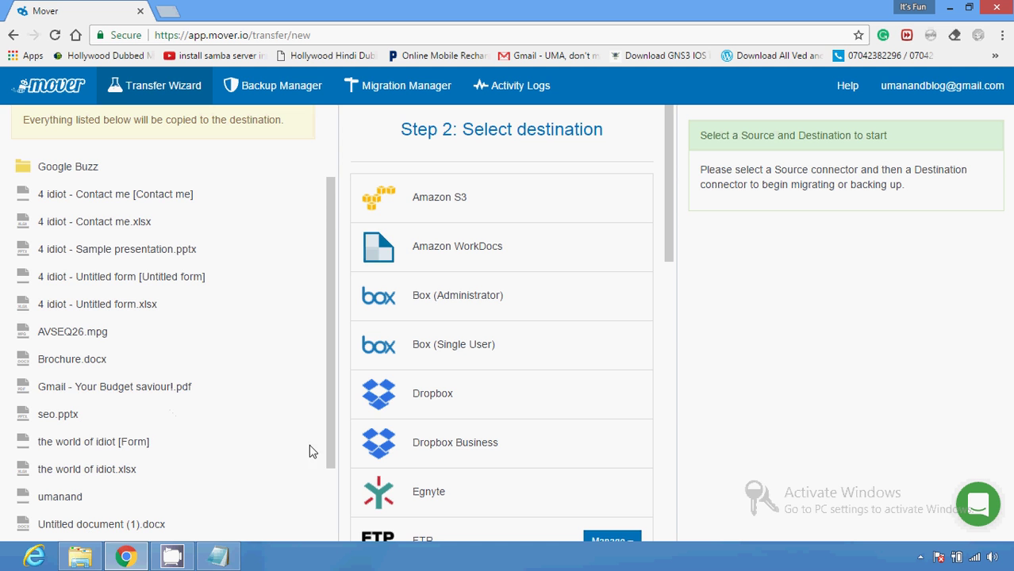
left_click_drag(332, 411, 334, 469)
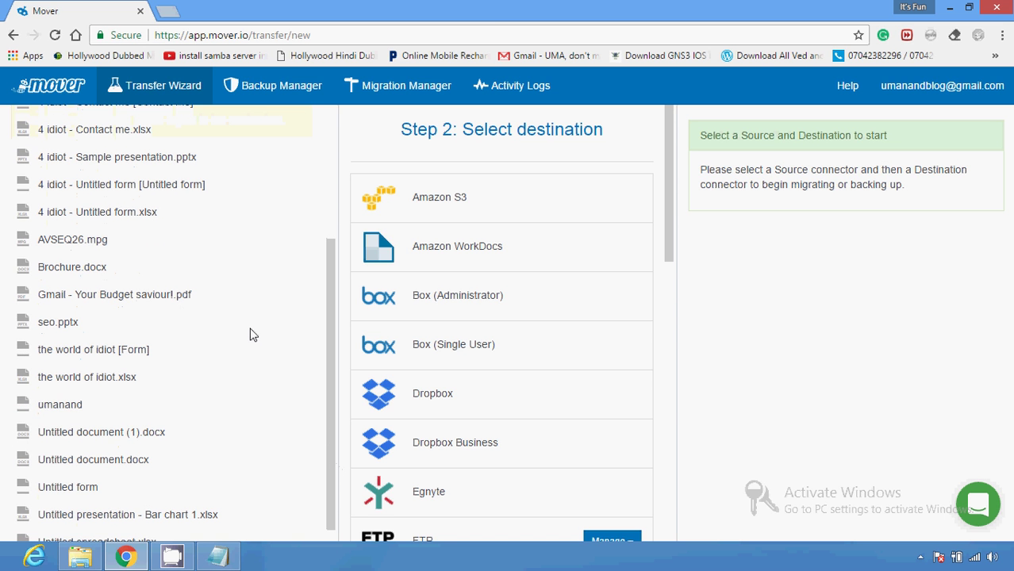
left_click_drag(334, 355, 329, 204)
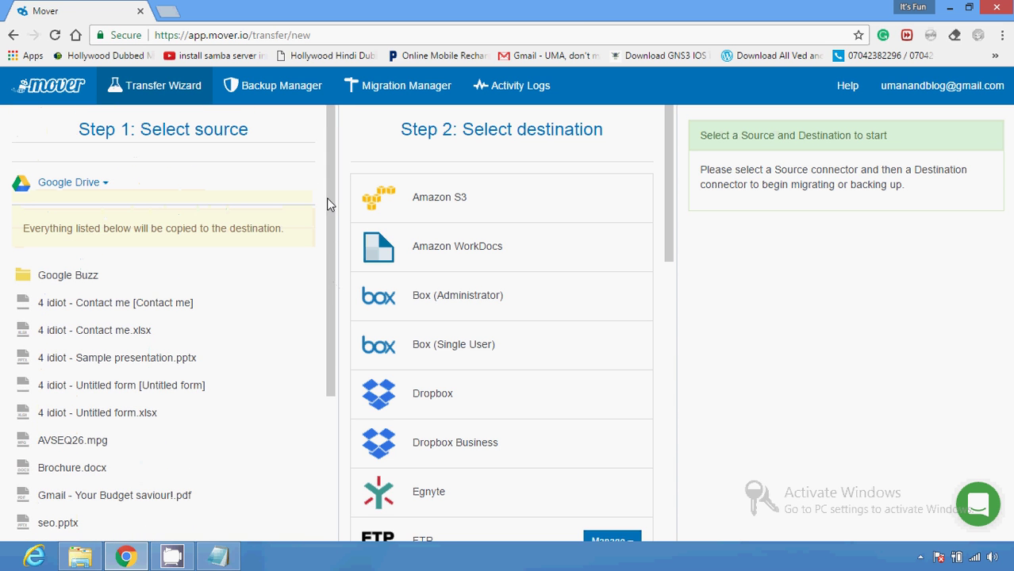
Open the Google Buzz folder in the source list and select All posts
left_click(51, 278)
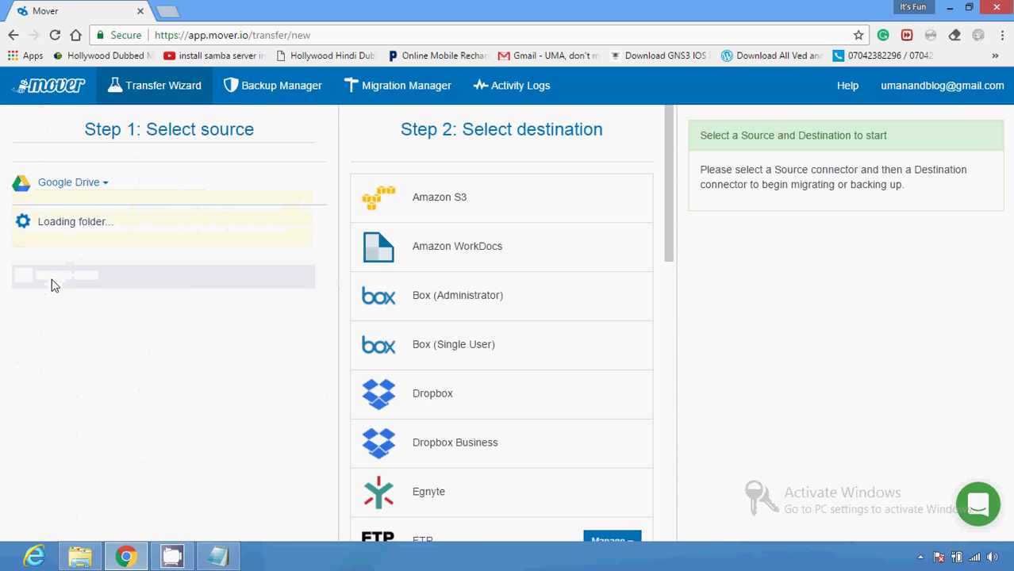
left_click(46, 310)
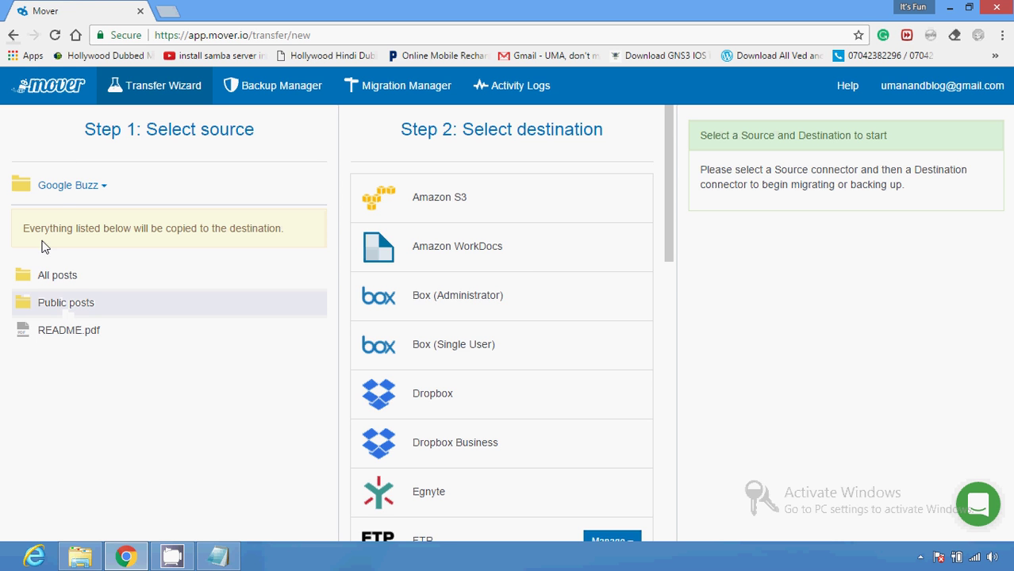
left_click(51, 275)
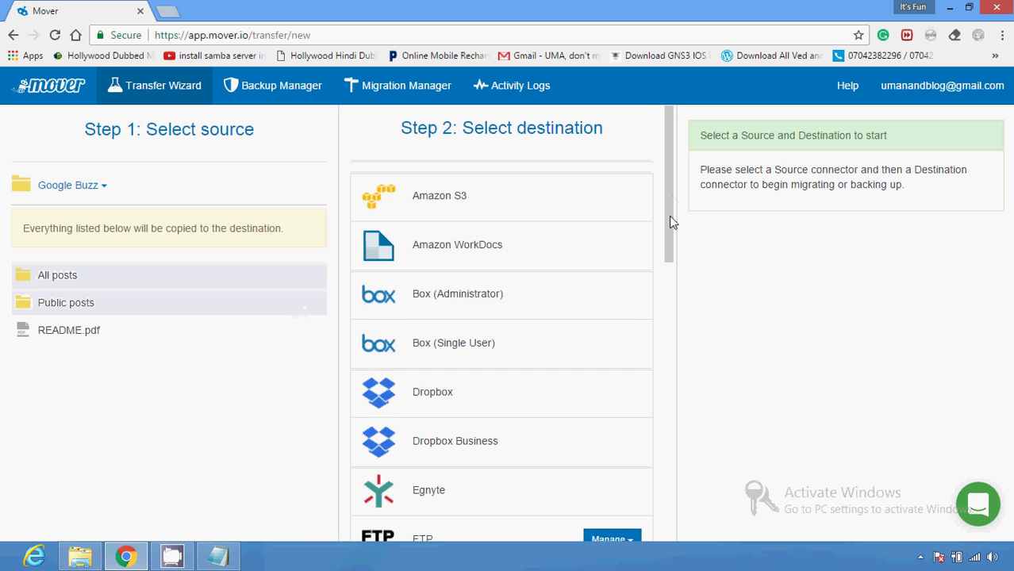
mouse_move(669, 216)
left_mouse_down()
mouse_move(670, 281)
mouse_move(670, 259)
left_mouse_up()
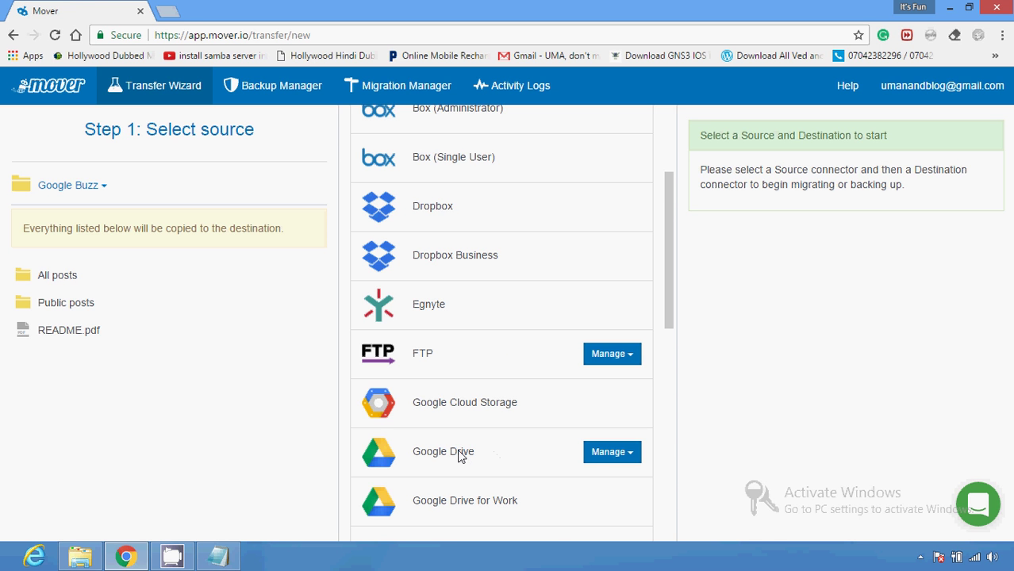
Under the Google Drive destination's Manage options, authorize a new Google Drive account
left_click(601, 458)
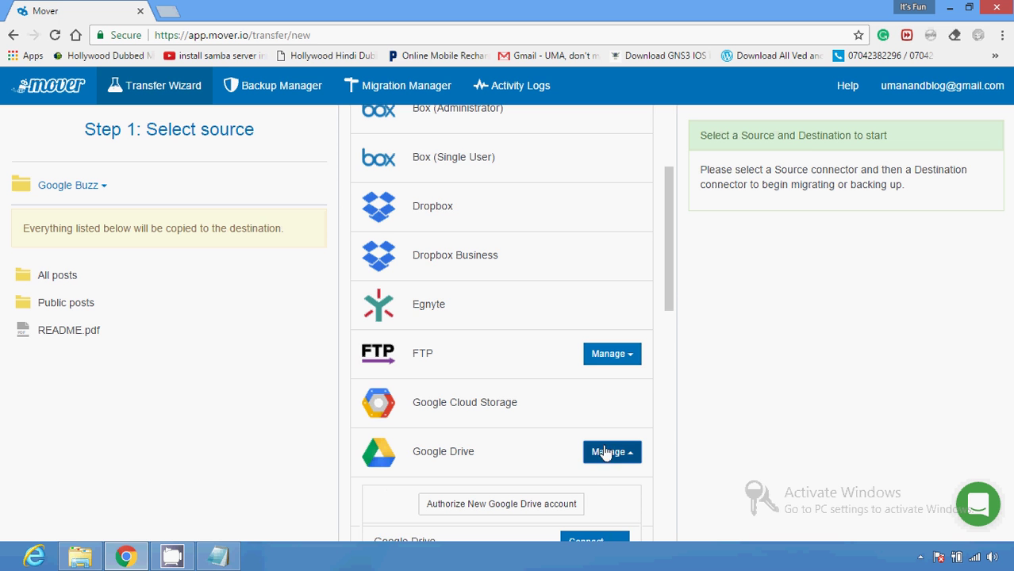
scroll(672, 310, "down", 2)
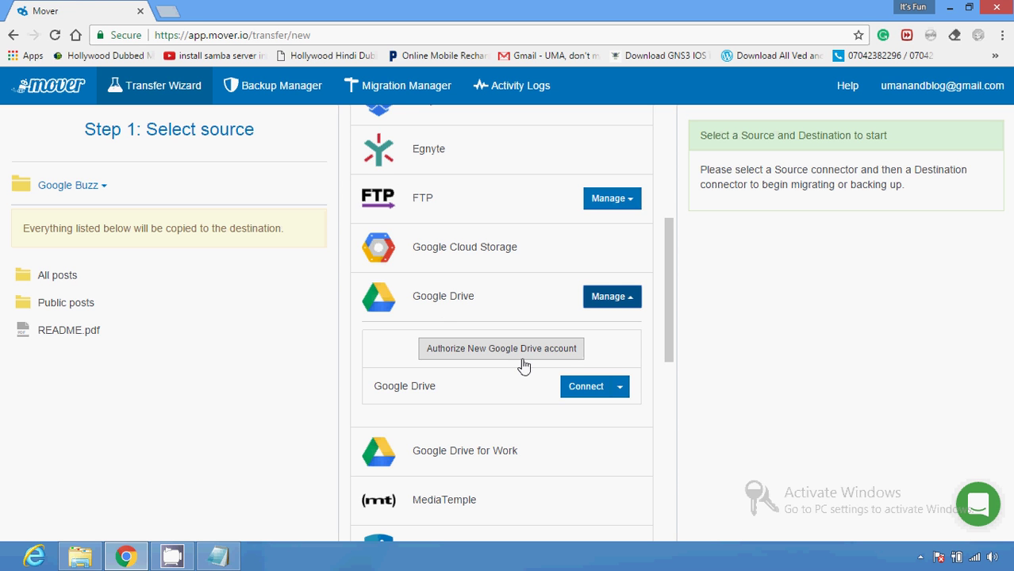
left_click_drag(670, 270, 662, 250)
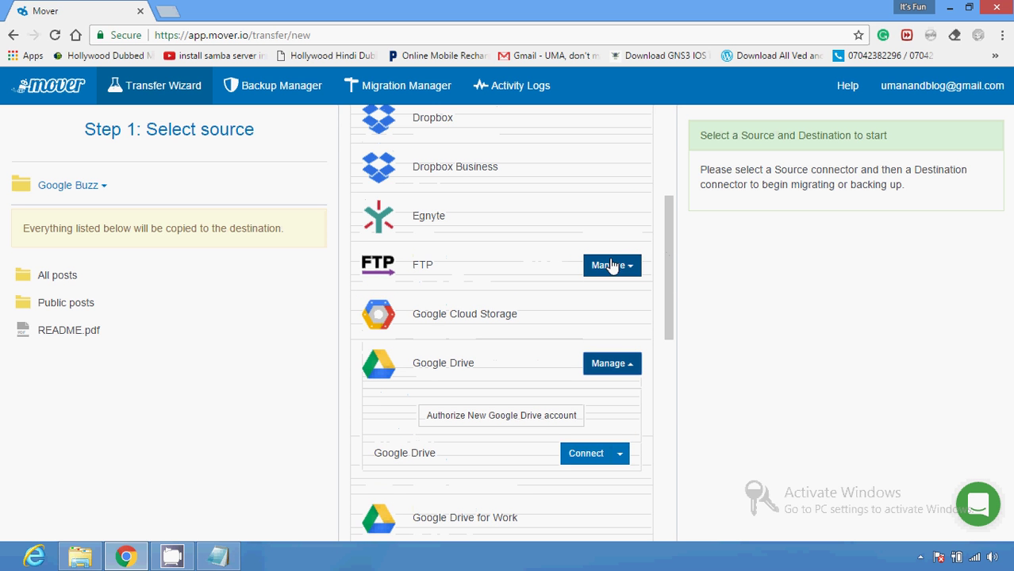
left_click_drag(665, 253, 659, 200)
mouse_move(478, 274)
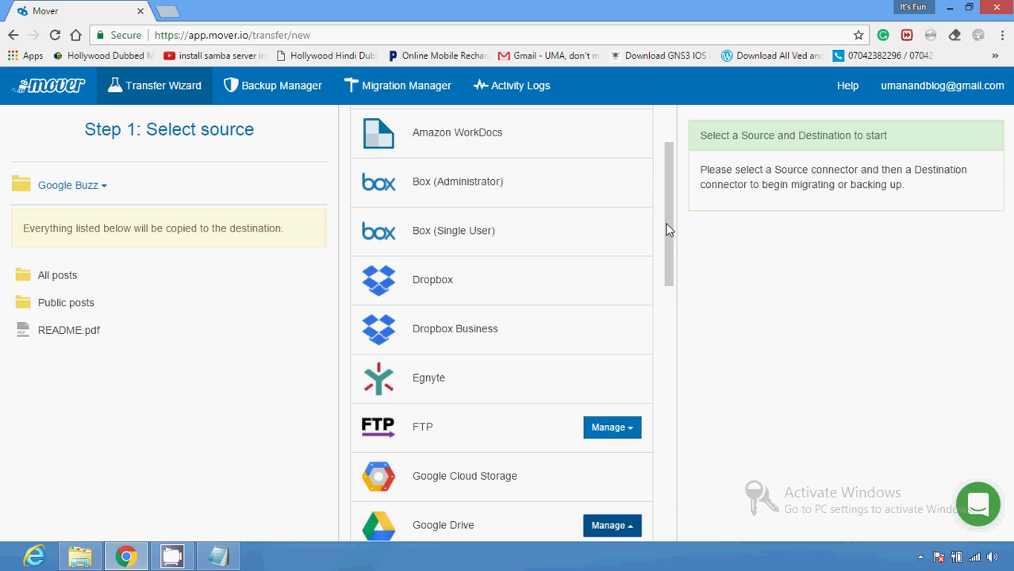
left_click_drag(667, 234, 641, 330)
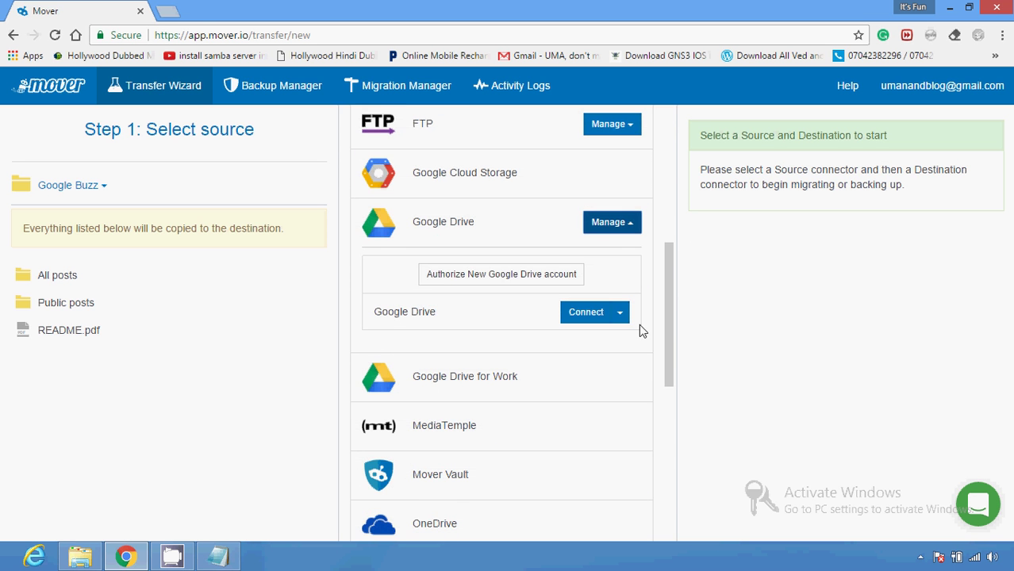
left_click(575, 279)
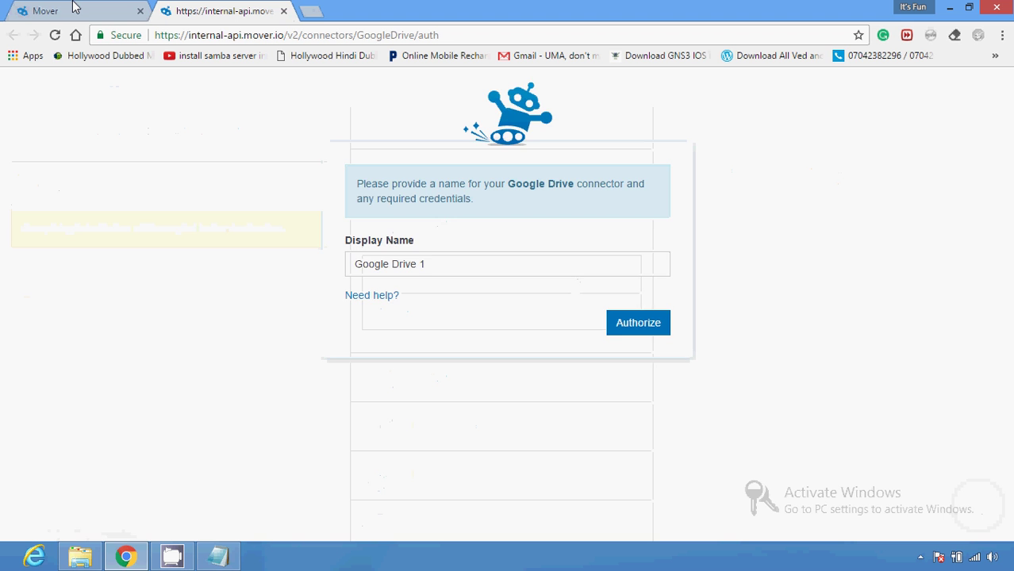
Authorize the Google Drive 1 connector and allow Mover offline access to the account
left_click(632, 337)
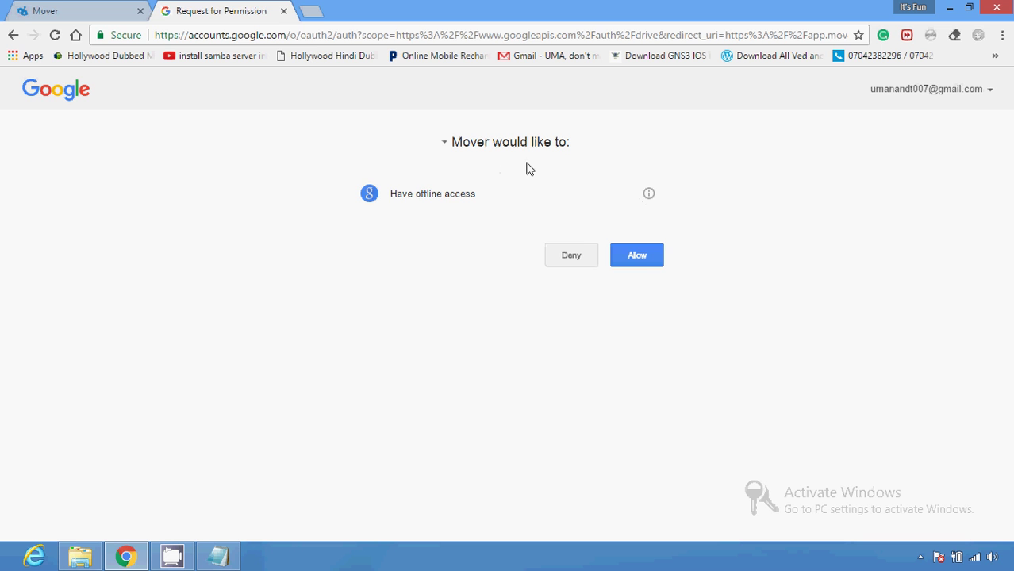
left_click(644, 265)
left_click(640, 256)
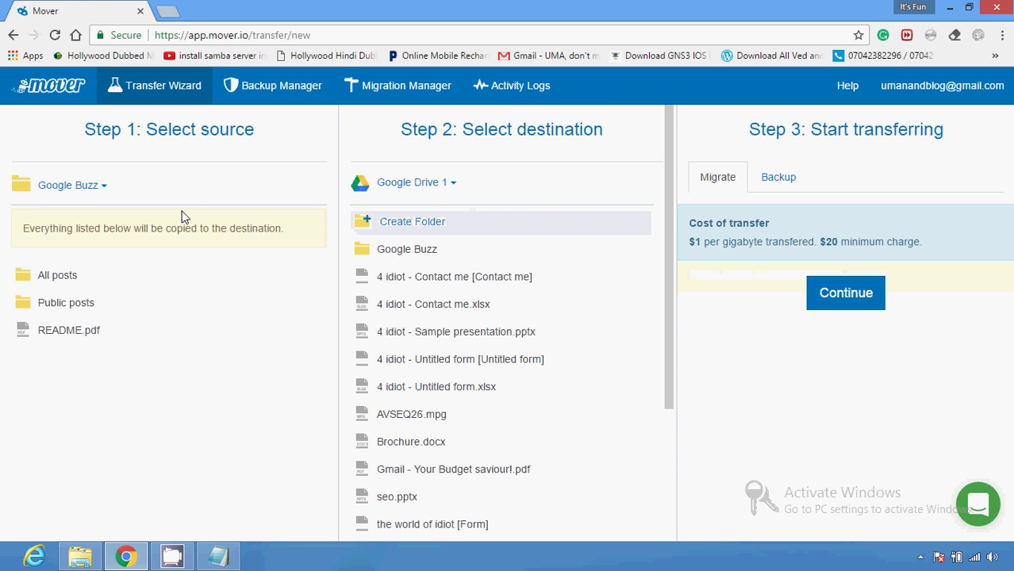
Open the All posts folder as source and pick Google Buzz in Google Drive 1
left_click(91, 303)
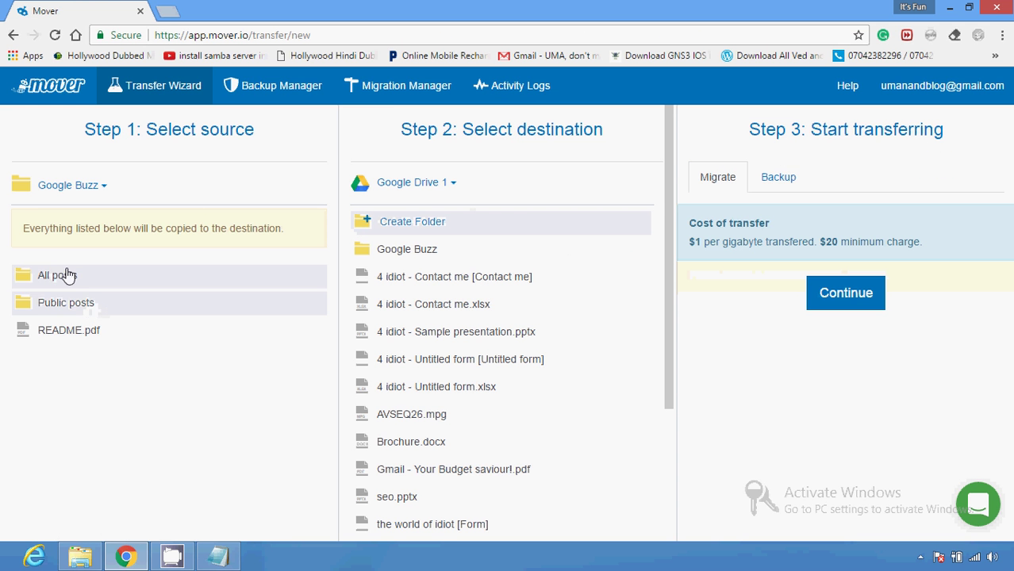
double_click(67, 274)
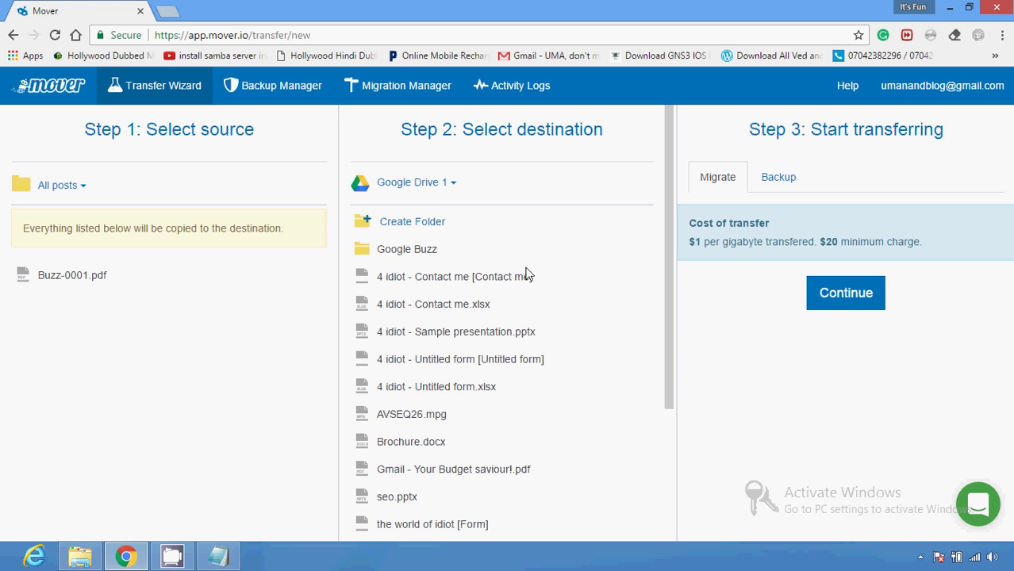
left_click(547, 251)
Switch Step 3 to Backup and keep Google Buzz selected as the destination folder
left_click(779, 176)
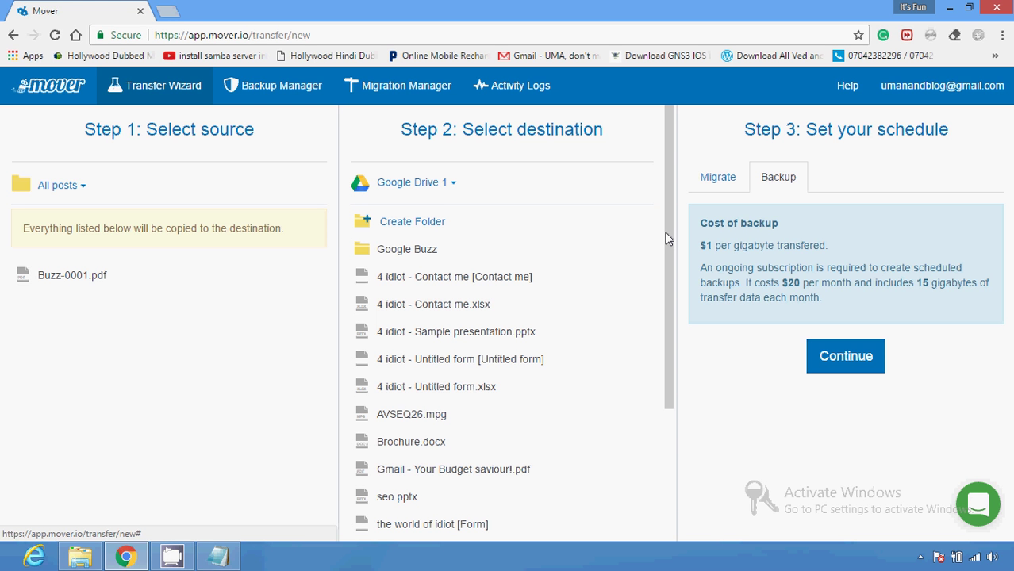
left_click_drag(666, 275, 657, 111)
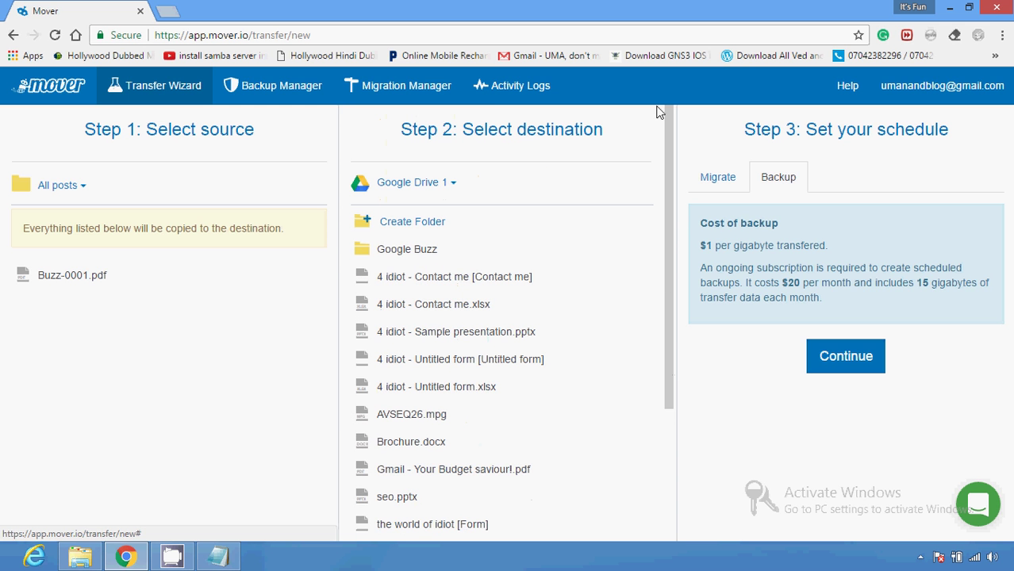
left_click(14, 37)
left_click(646, 254)
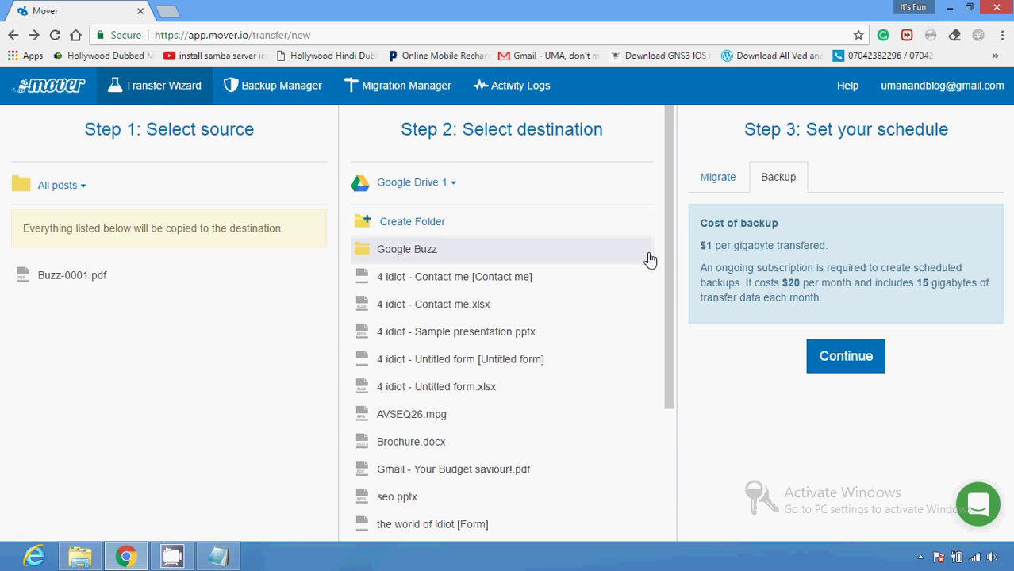
left_click_drag(670, 304, 671, 238)
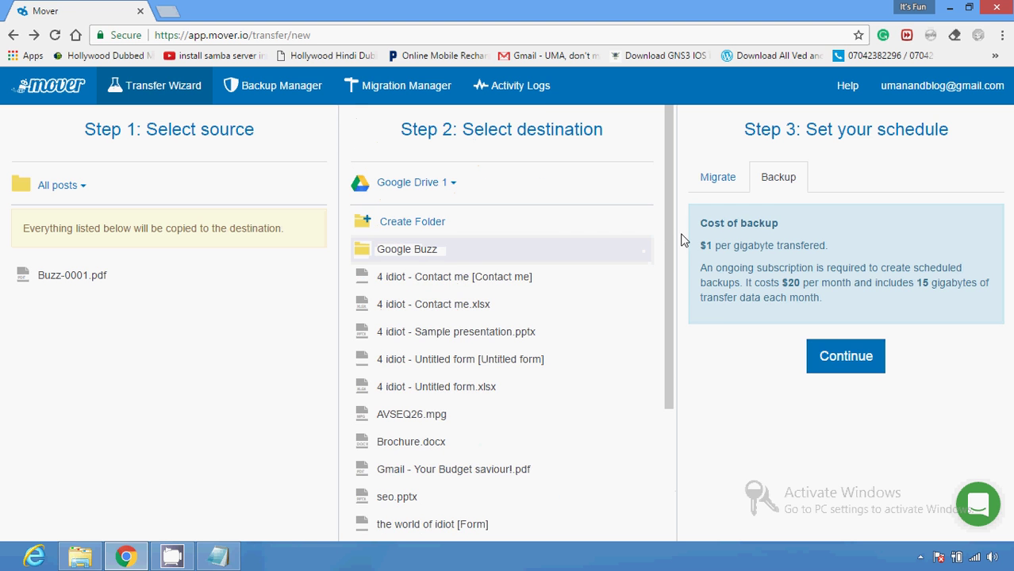
Open and close the support chat, close the Mover tab, and minimize Chrome
left_click(979, 505)
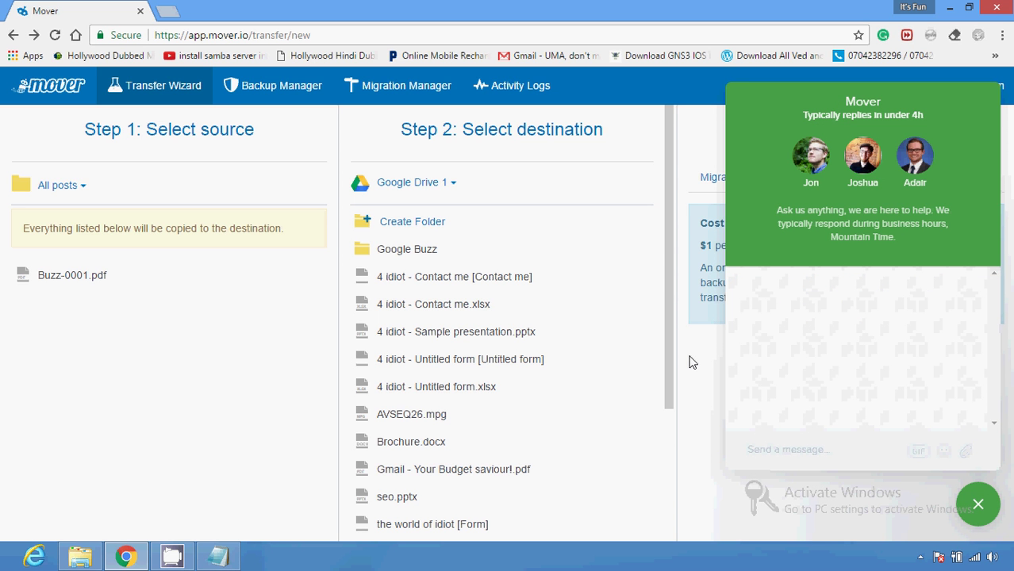
left_click(978, 504)
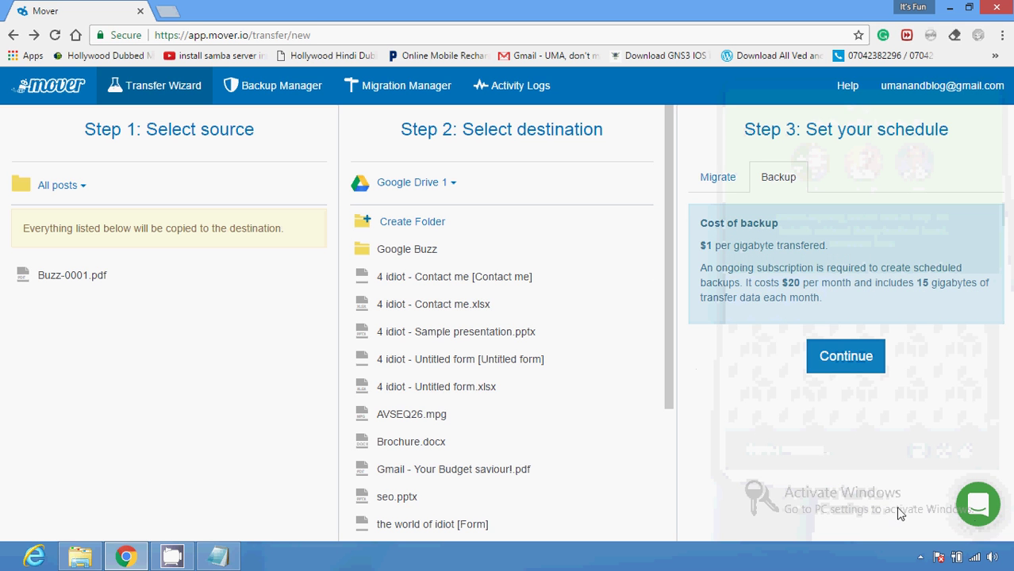
left_click(167, 12)
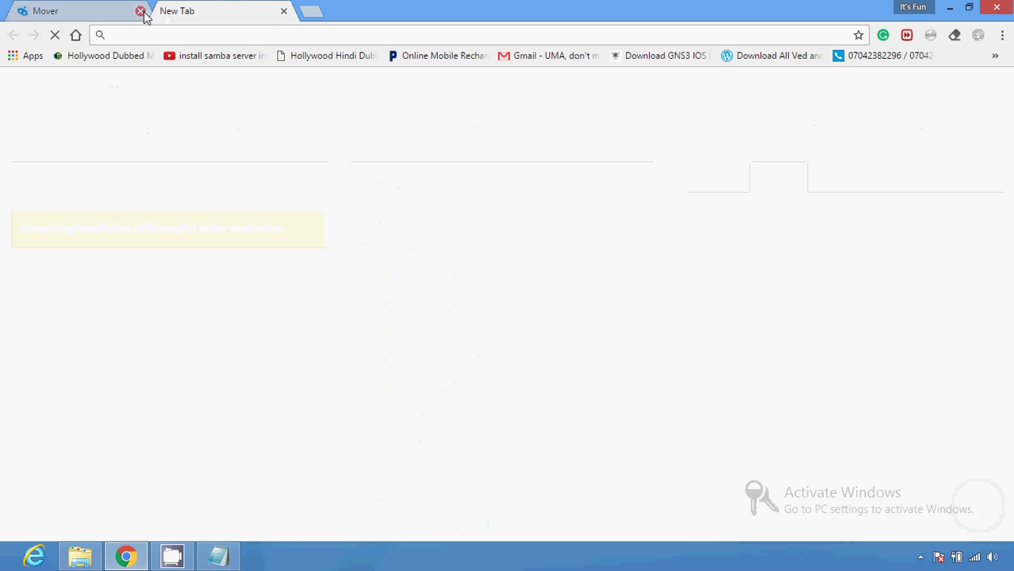
left_click(141, 12)
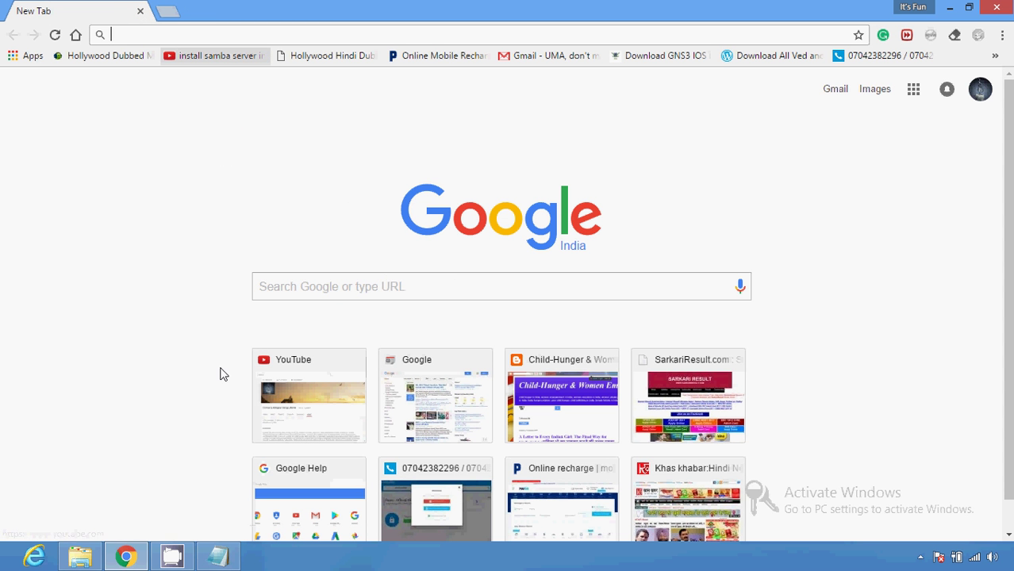
left_click(950, 8)
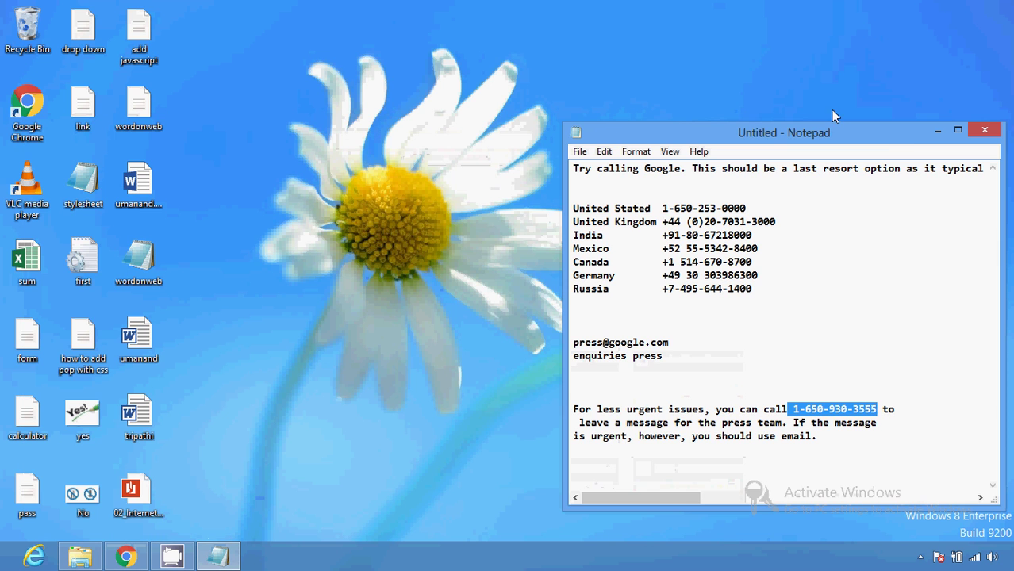
Minimize Notepad and refresh the desktop eight times from its right-click menu
left_click(937, 132)
right_click(822, 199)
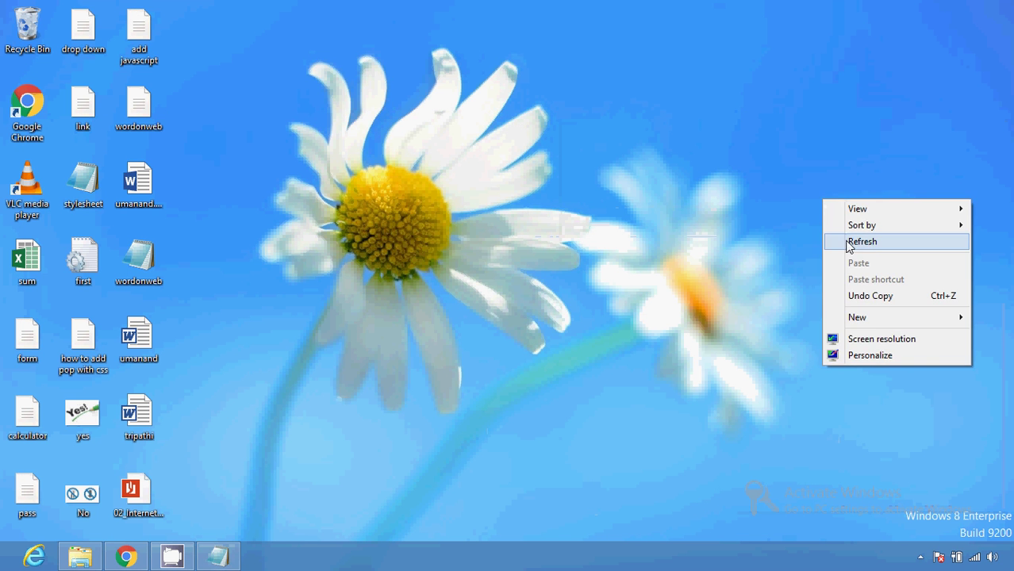
left_click(851, 242)
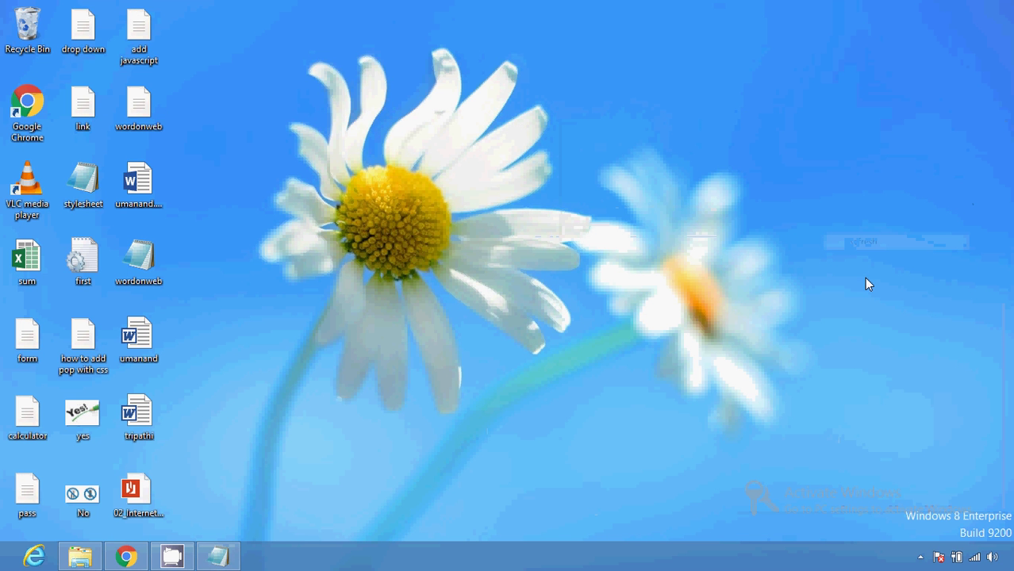
right_click(866, 278)
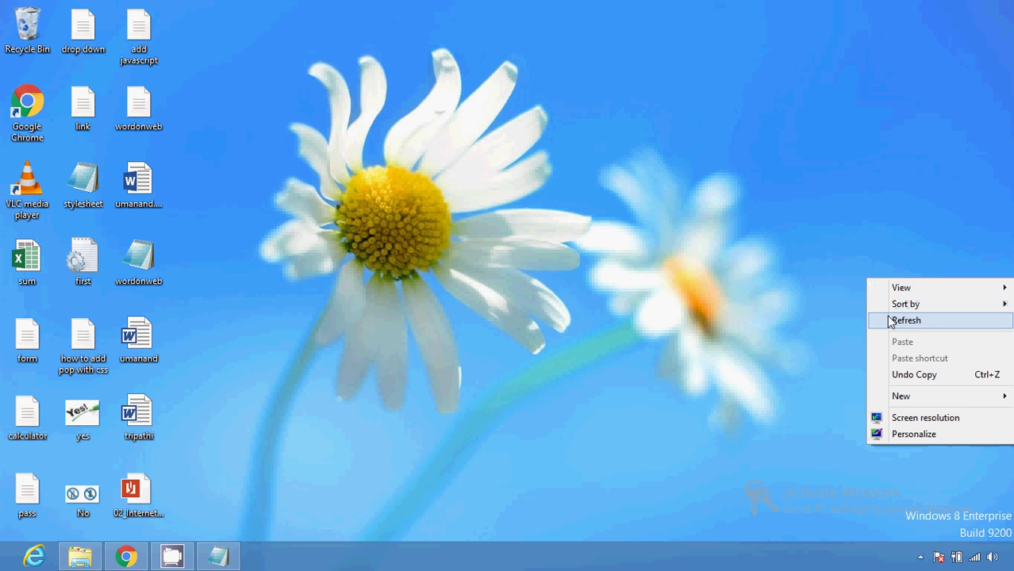
left_click(889, 320)
right_click(888, 317)
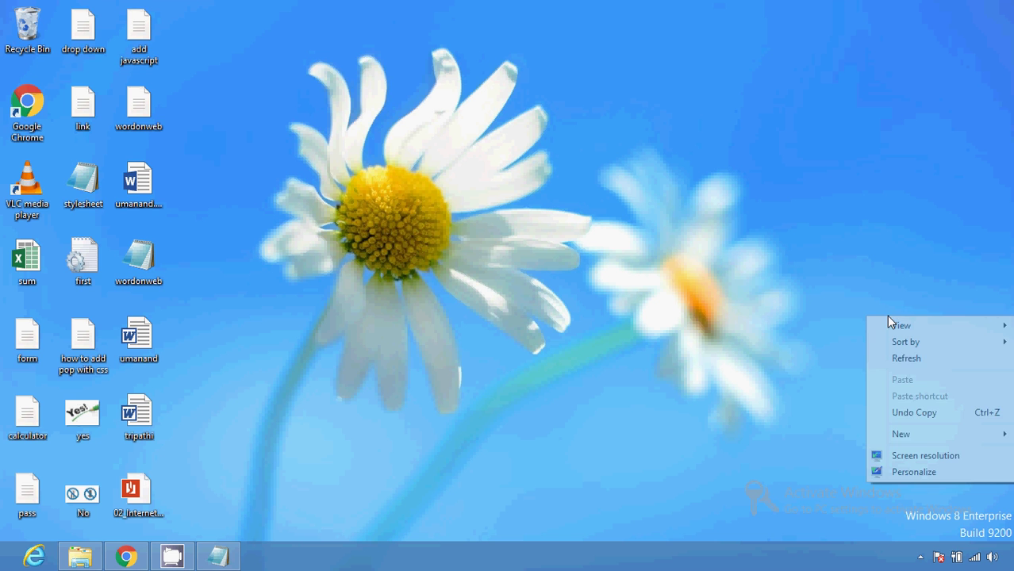
left_click(910, 362)
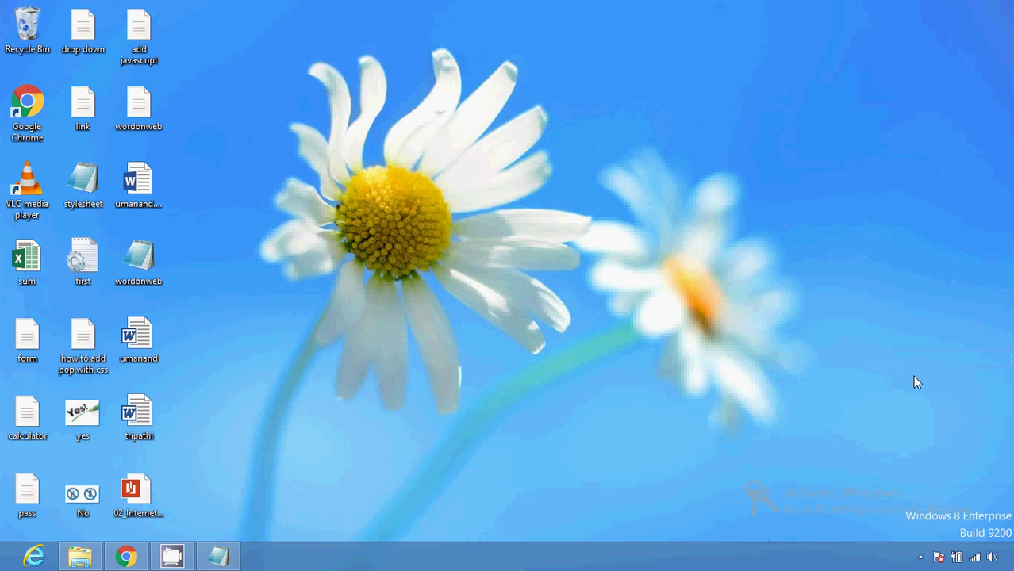
right_click(915, 377)
left_click(909, 255)
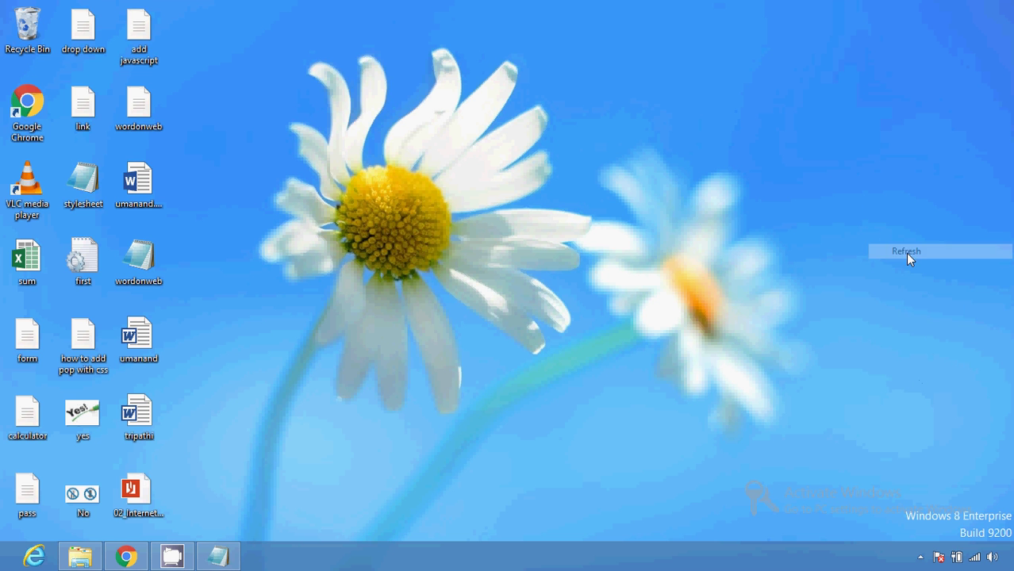
right_click(909, 254)
left_click(912, 302)
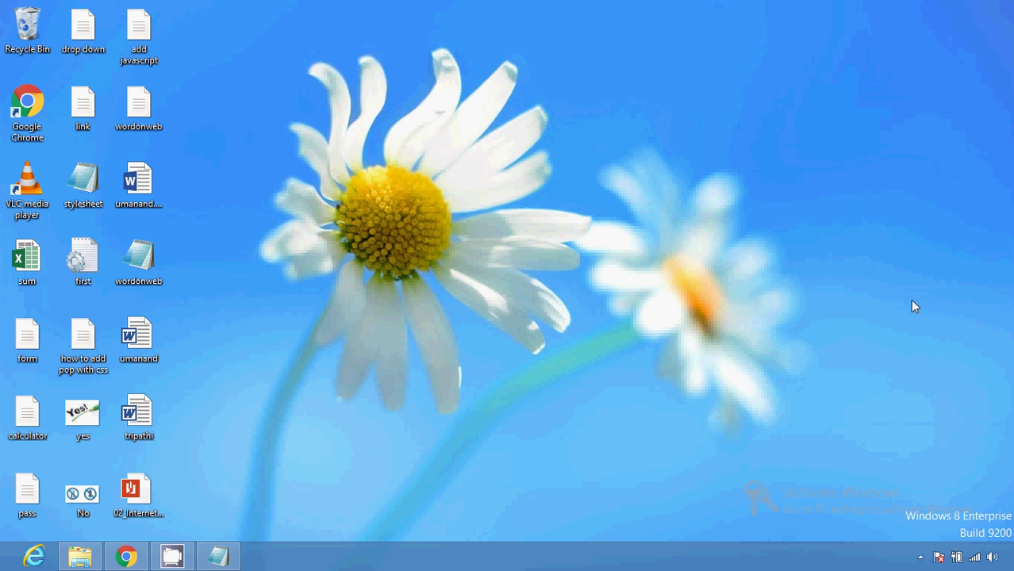
right_click(911, 300)
left_click(916, 341)
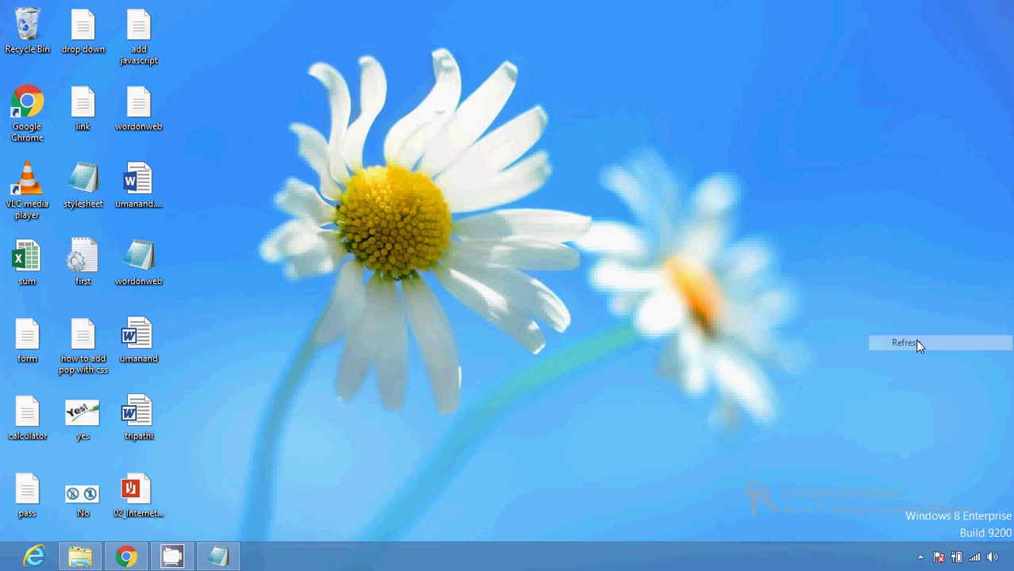
right_click(915, 339)
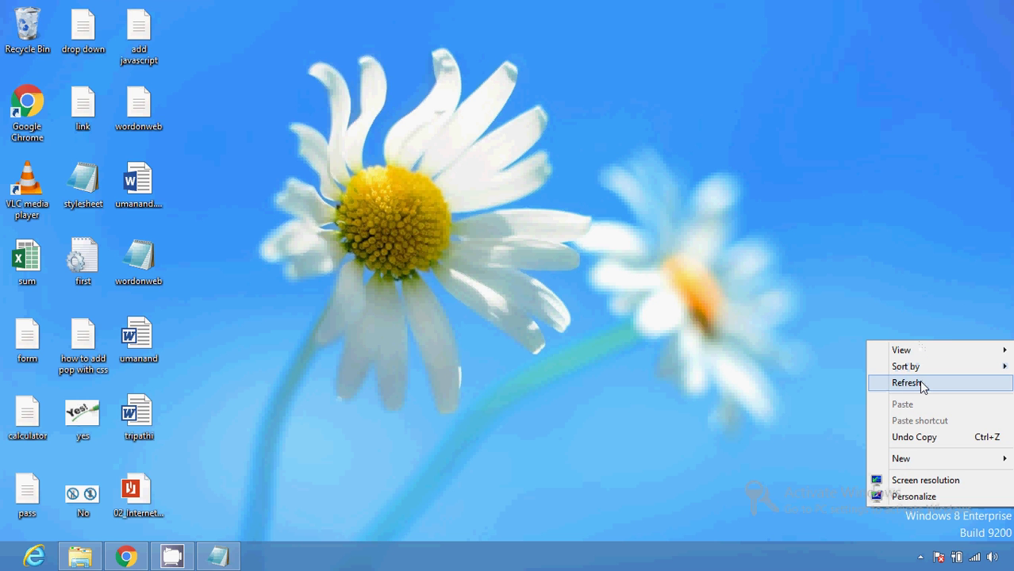
left_click(920, 384)
right_click(919, 380)
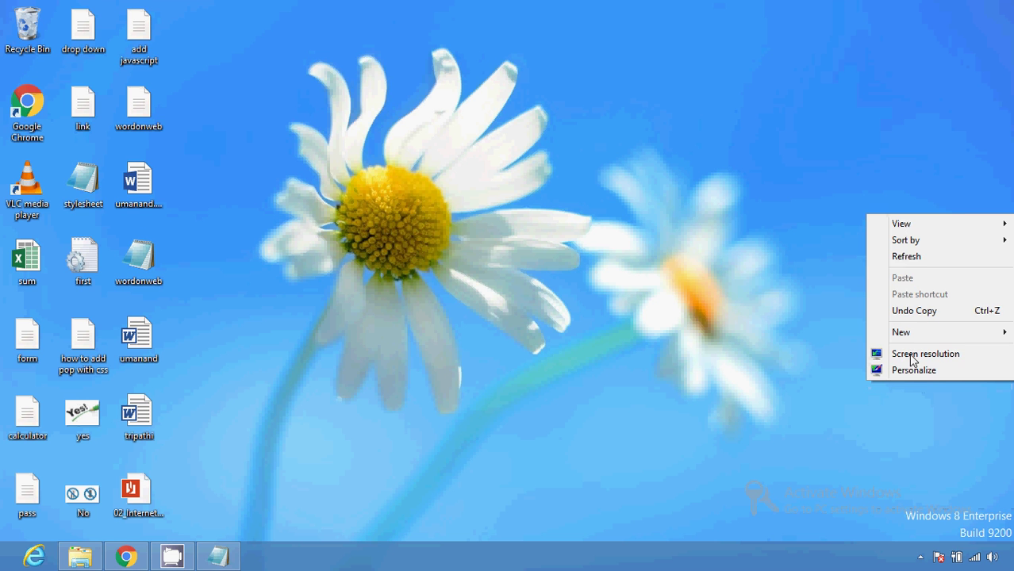
left_click(894, 264)
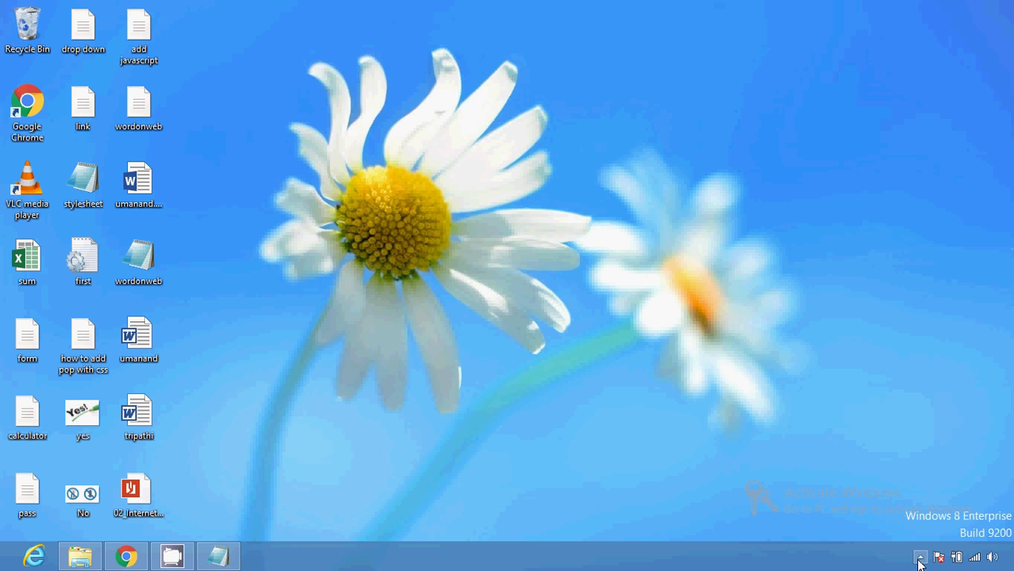
Open the screen recorder's tray menu and highlight Stop
left_click(920, 559)
right_click(931, 486)
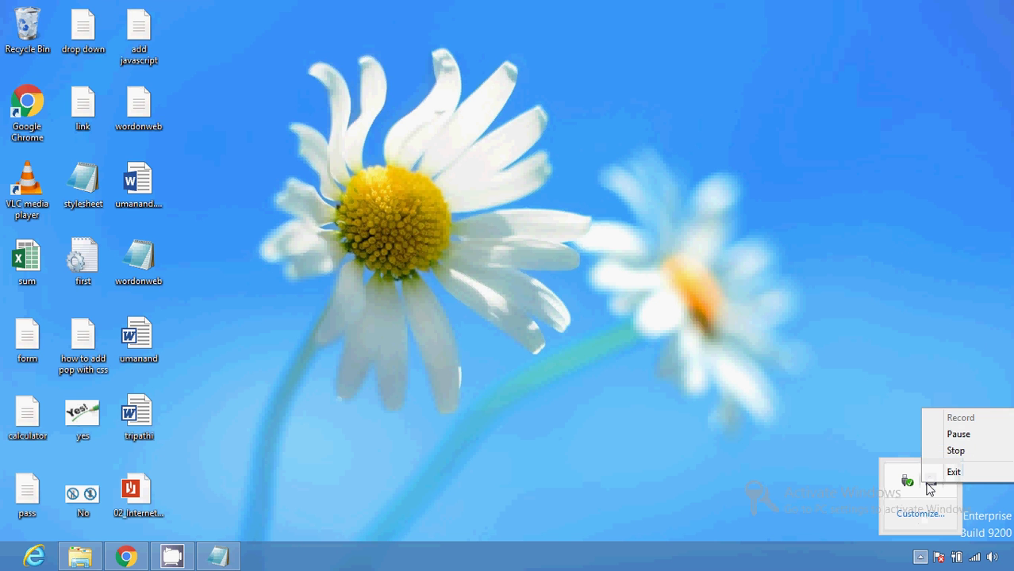
key("Down")
key("Down")
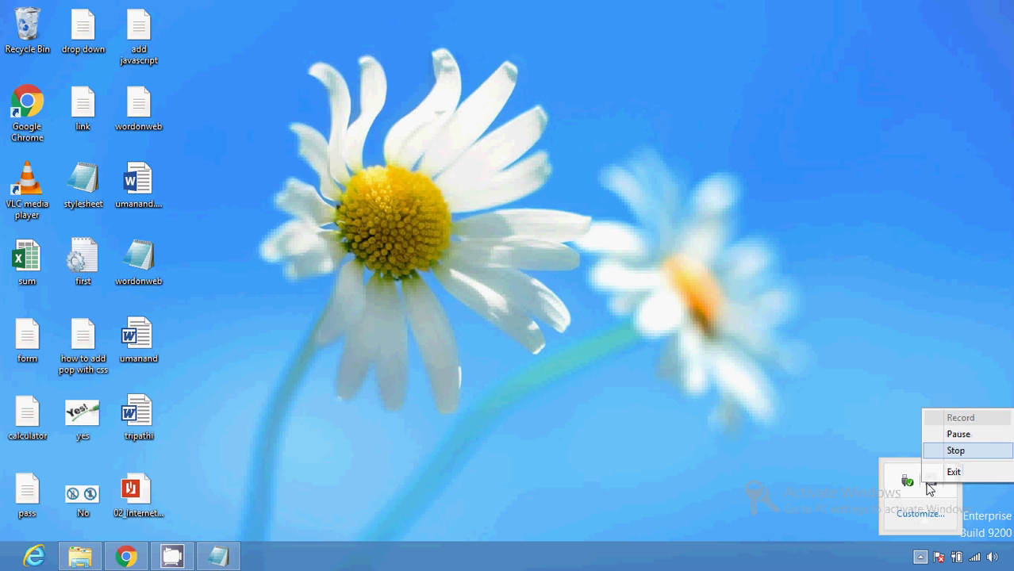